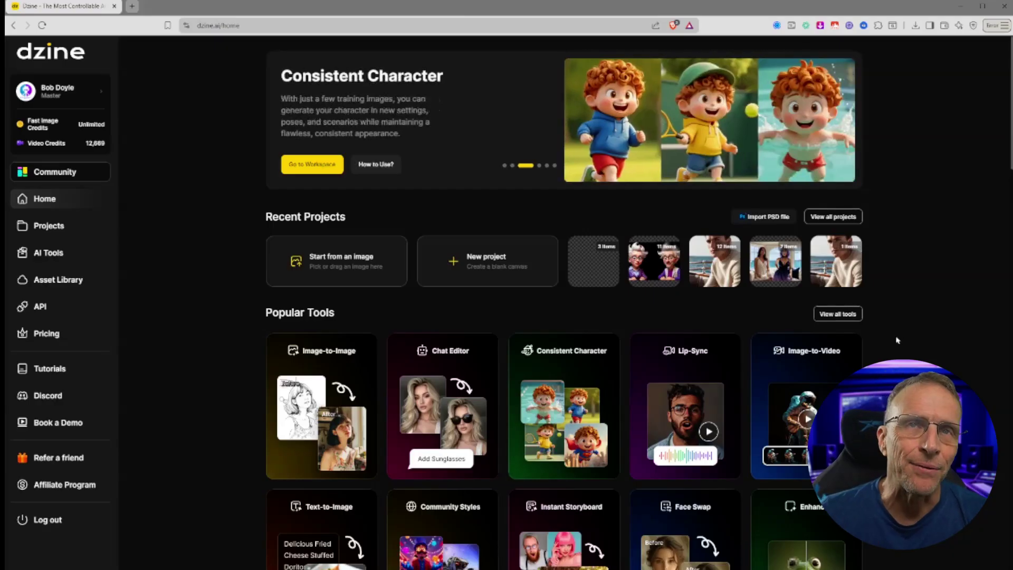
Step: Scroll down the Dzine home page to find the Lip-Sync tool card
scroll(442, 392, "down", 1)
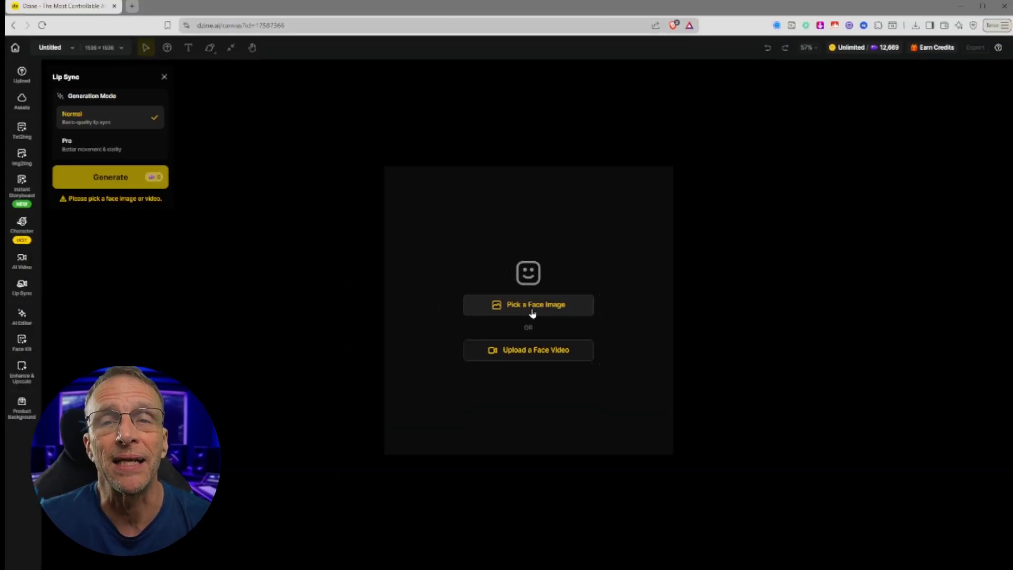
Step: Upload the two white-haired characters image and select both faces as Speakers A and B
left_click(533, 313)
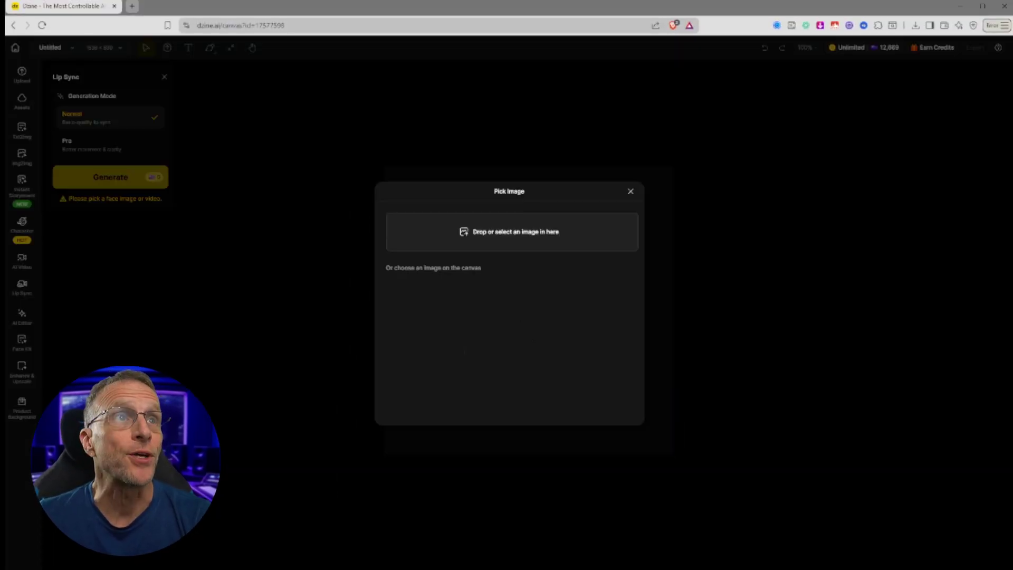
left_click_drag(249, 256, 488, 234)
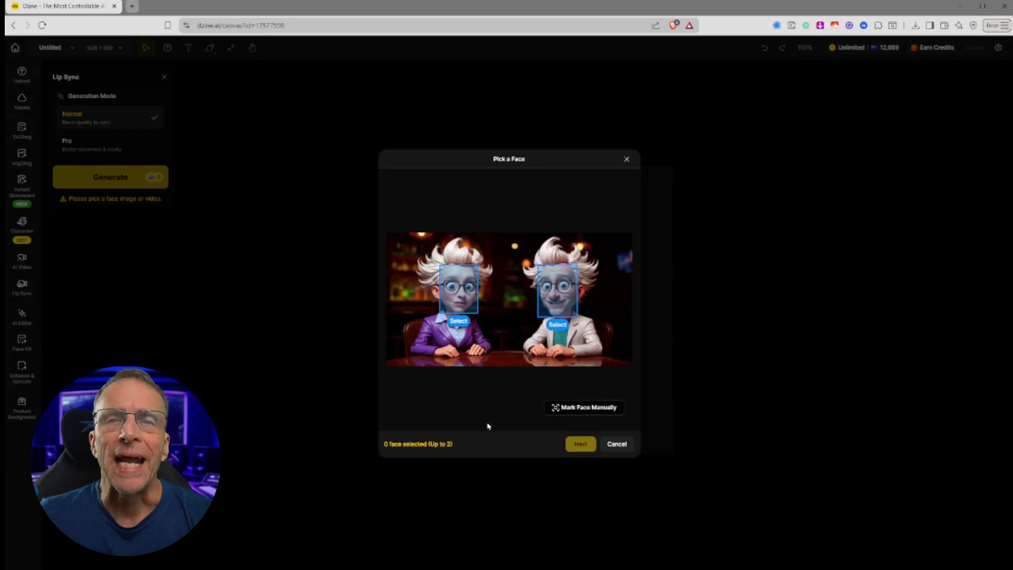
left_click(462, 295)
left_click(563, 293)
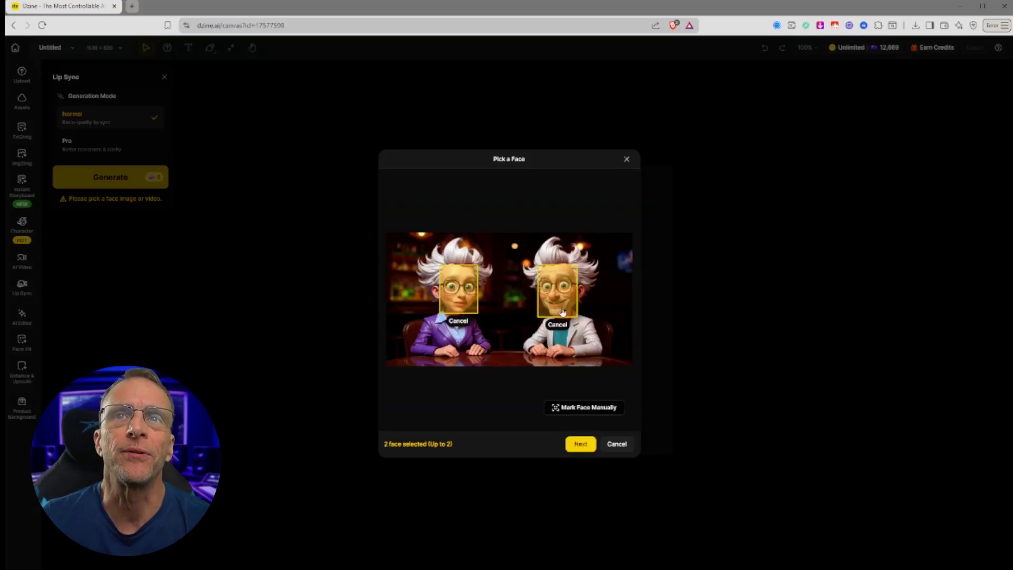
left_click(580, 444)
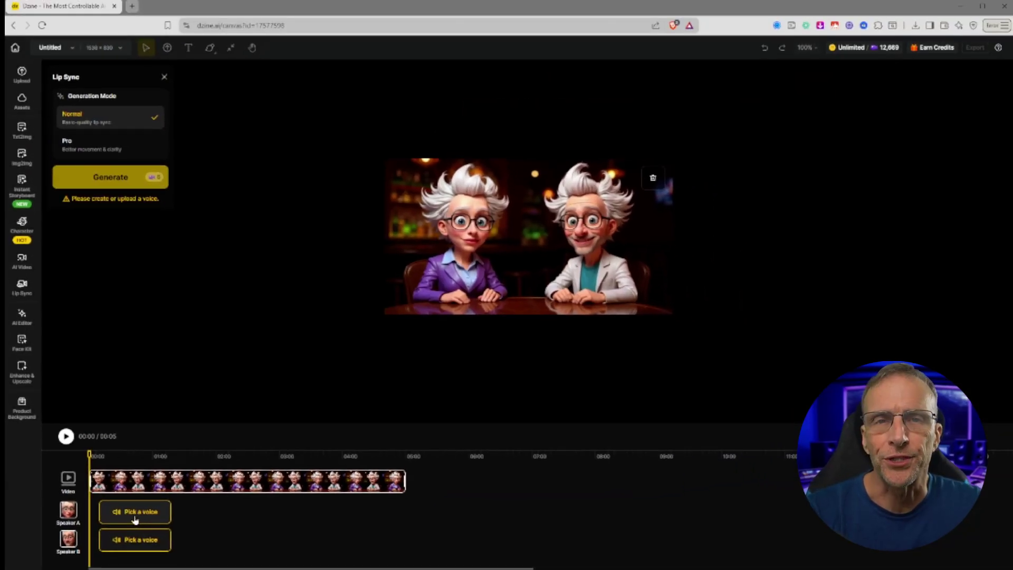
Step: Give Speaker A the Hope voice saying 'Hello and welcome to the Bob Doyle Media Channel!' slightly slower
left_click(135, 520)
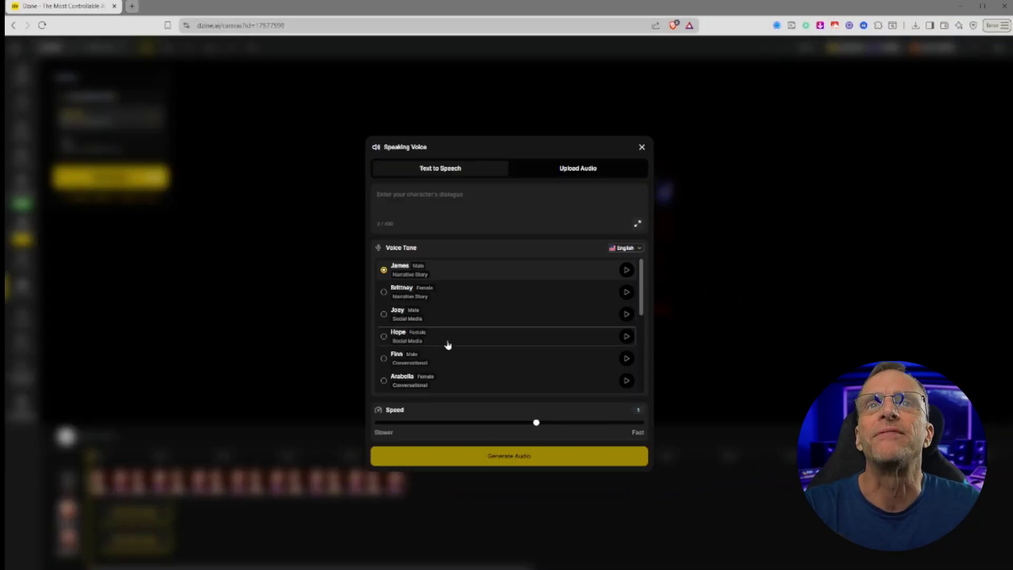
left_click(397, 336)
left_click(426, 195)
type("Hello and welcome t")
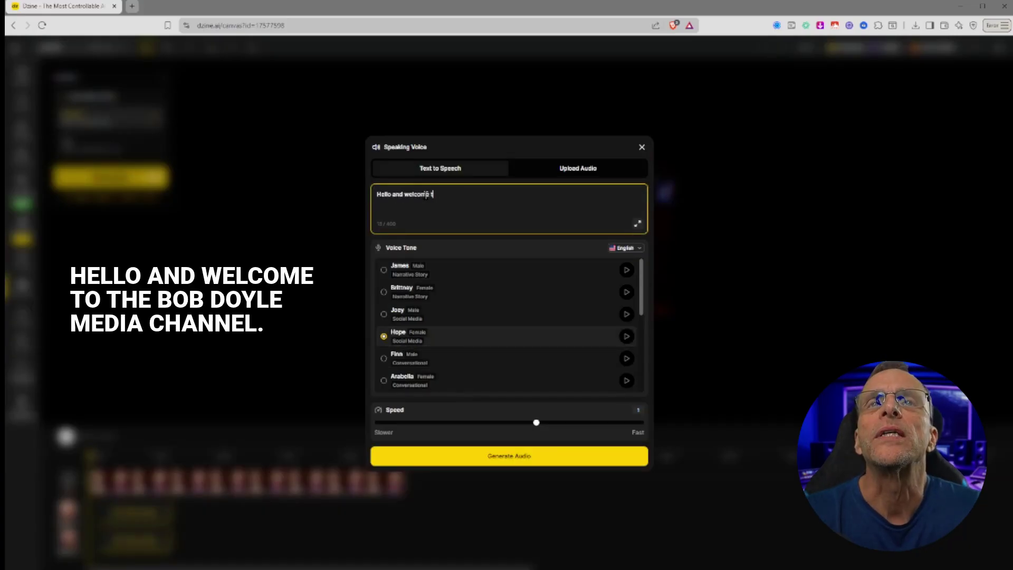
type("o the Bob Doyle Media Channel!")
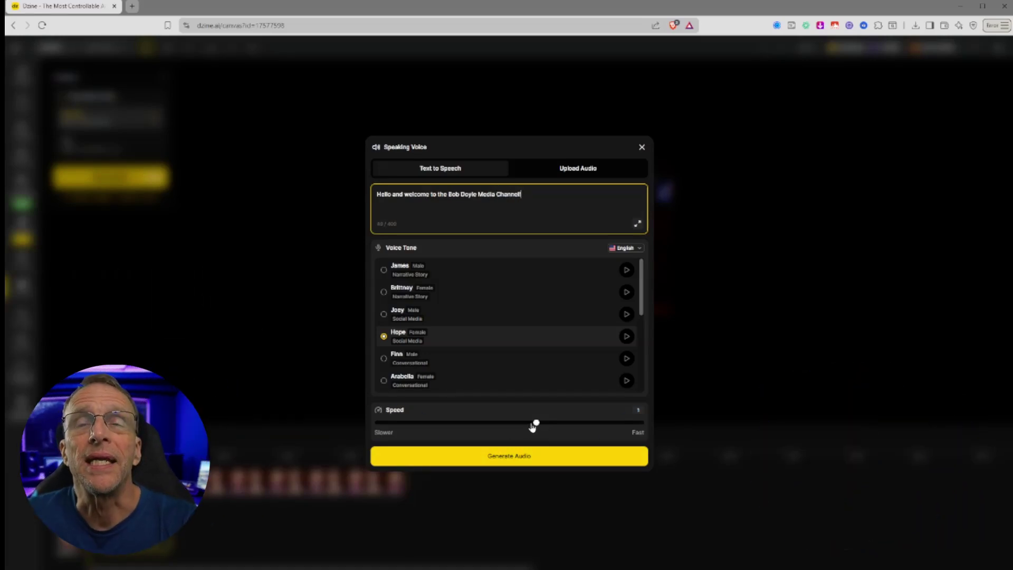
left_click_drag(534, 427, 525, 427)
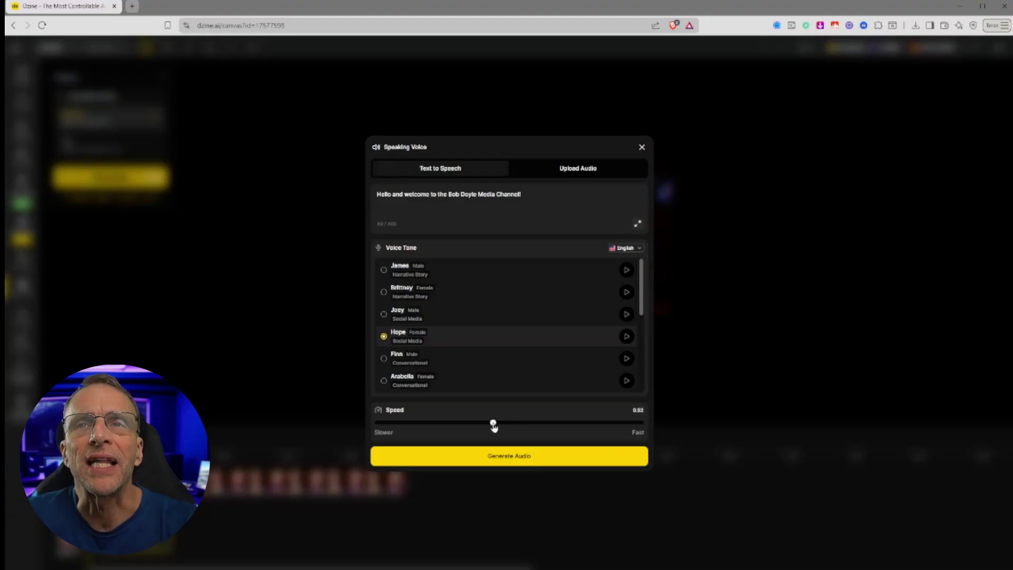
left_click(503, 458)
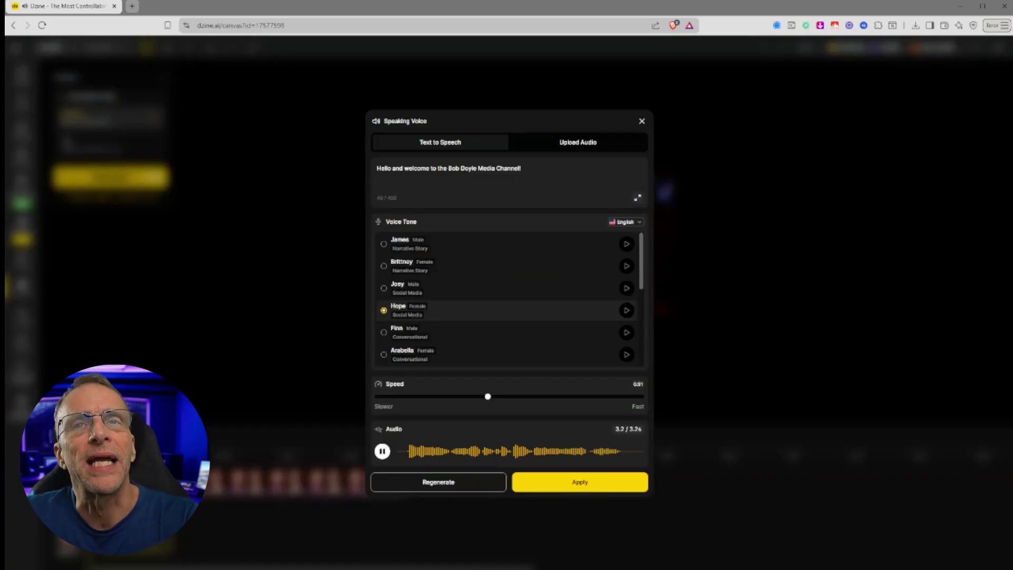
left_click(383, 452)
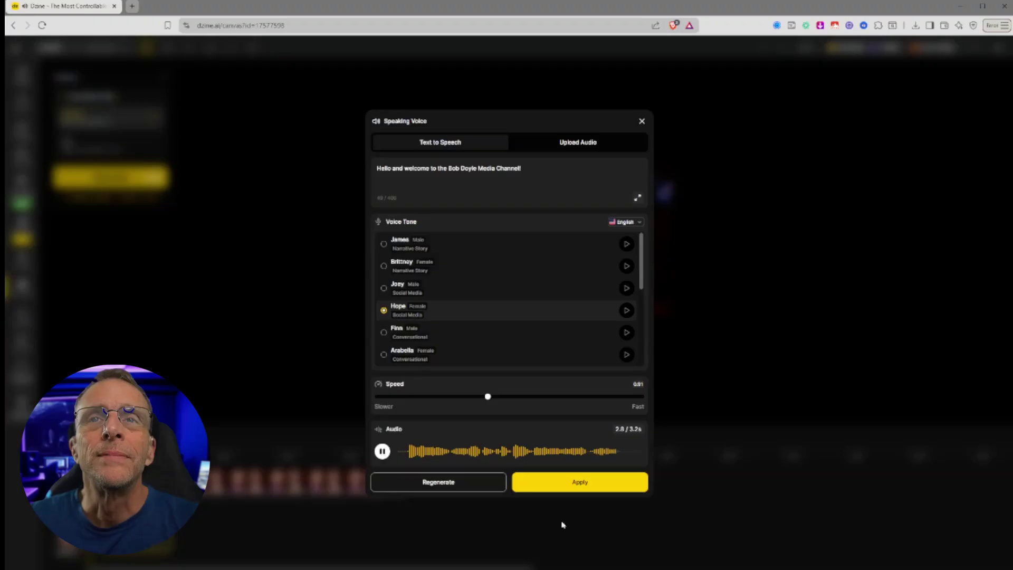
left_click(580, 482)
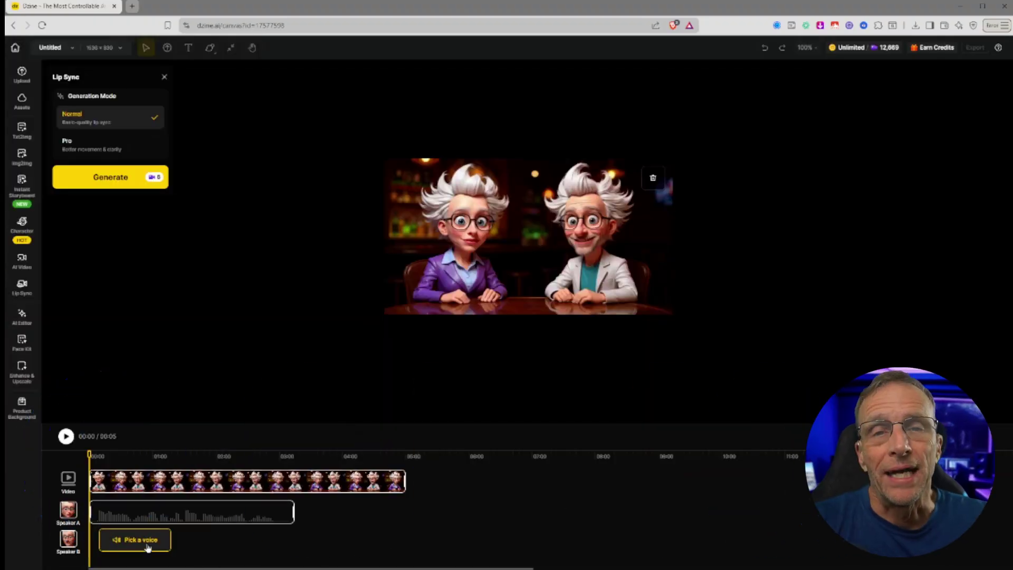
Step: Give Speaker B a Mark-voiced line 'Where we A I.' placed after Speaker A's clip
left_click(147, 546)
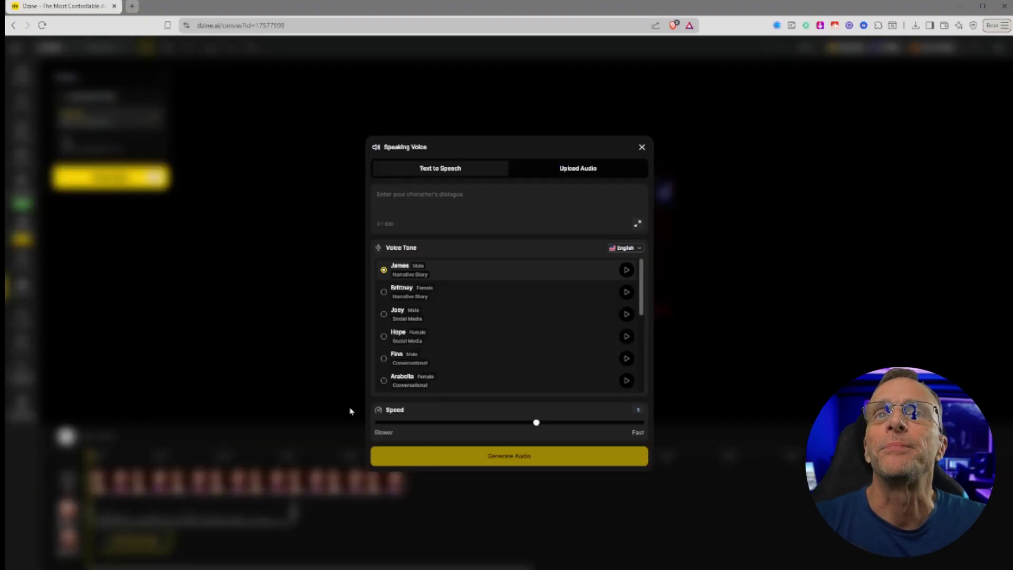
scroll(462, 367, "down", 5)
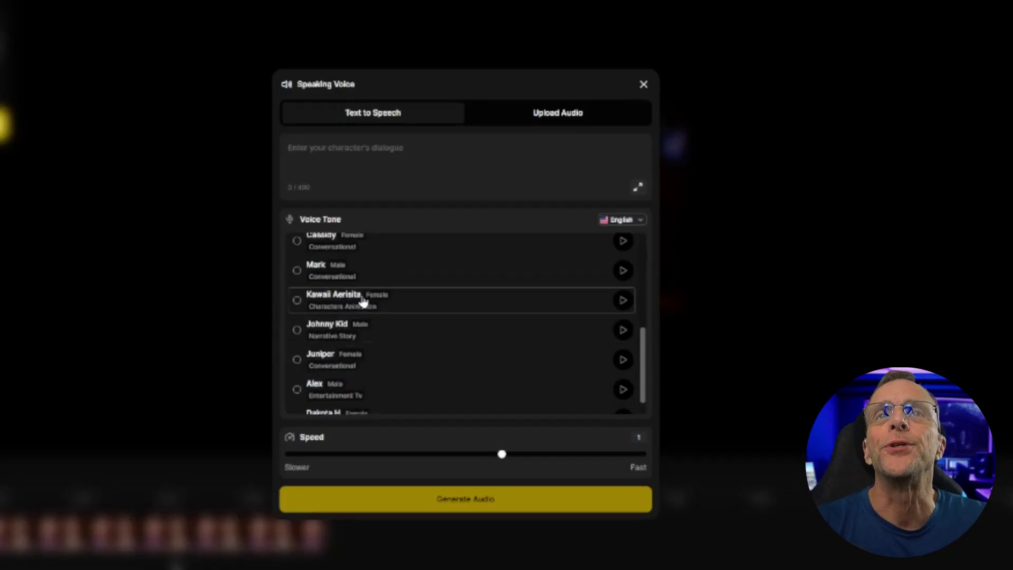
left_click(353, 279)
left_click(373, 154)
type("Where we discuss the creati")
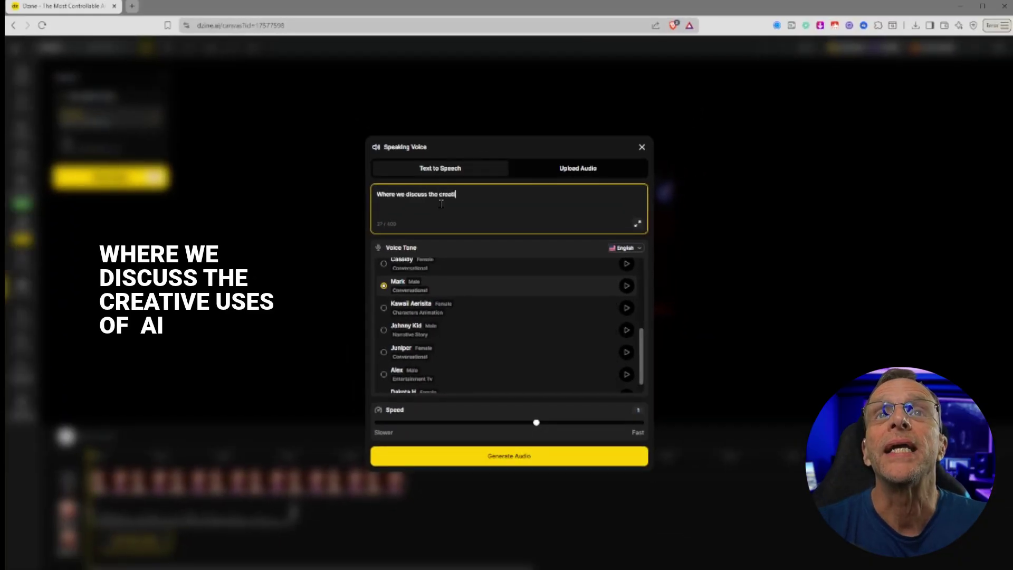
type("A I.")
left_click(509, 457)
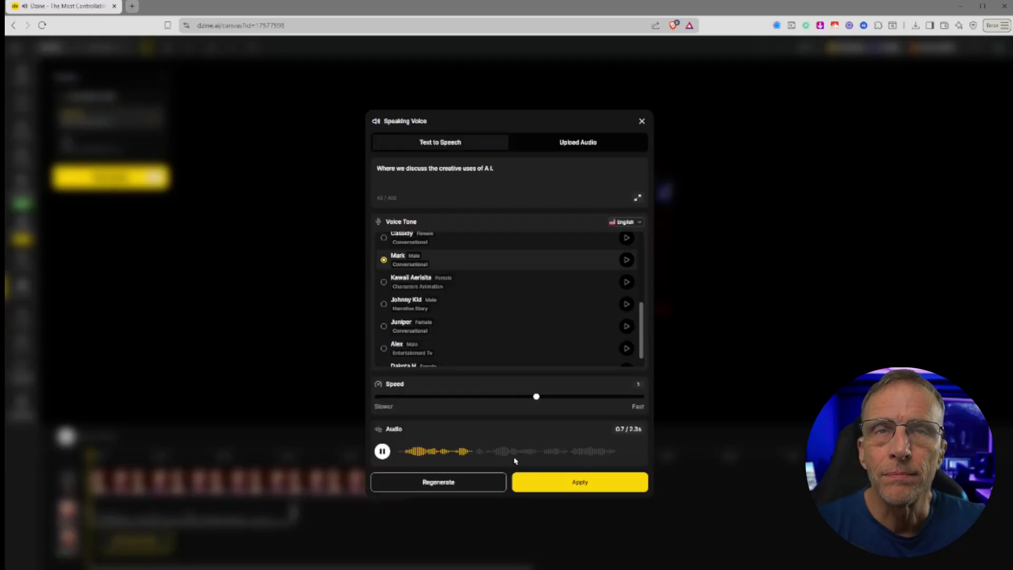
left_click(528, 482)
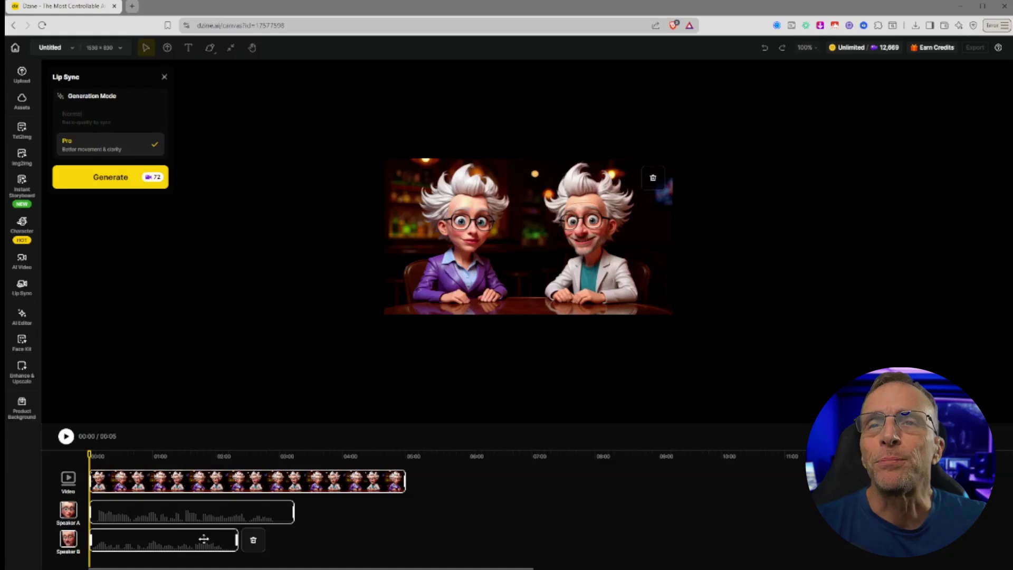
left_click_drag(180, 538, 421, 544)
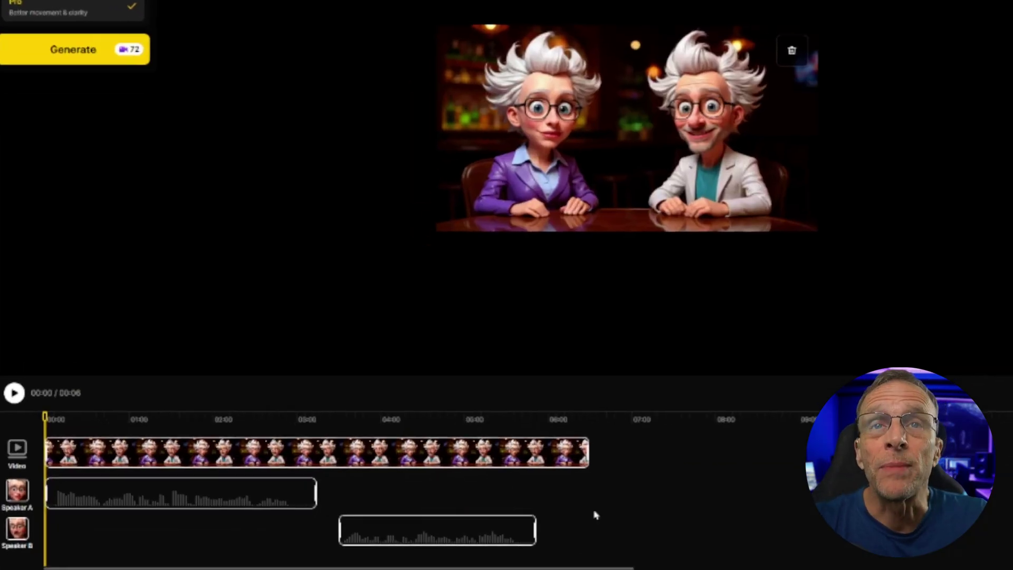
Step: Add and generate a second Speaker A line beginning 'I'm'
mouse_move(574, 493)
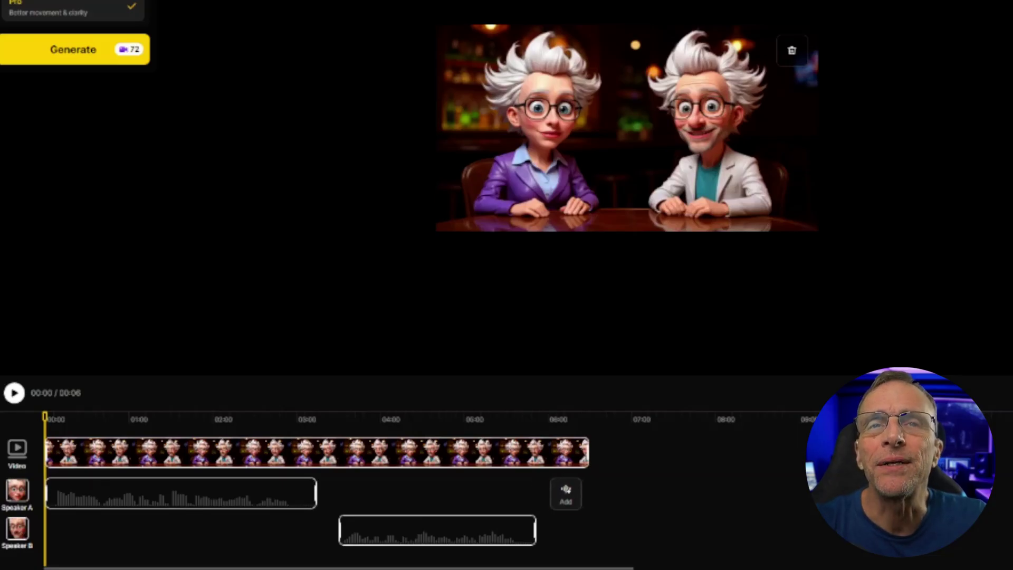
left_click(566, 493)
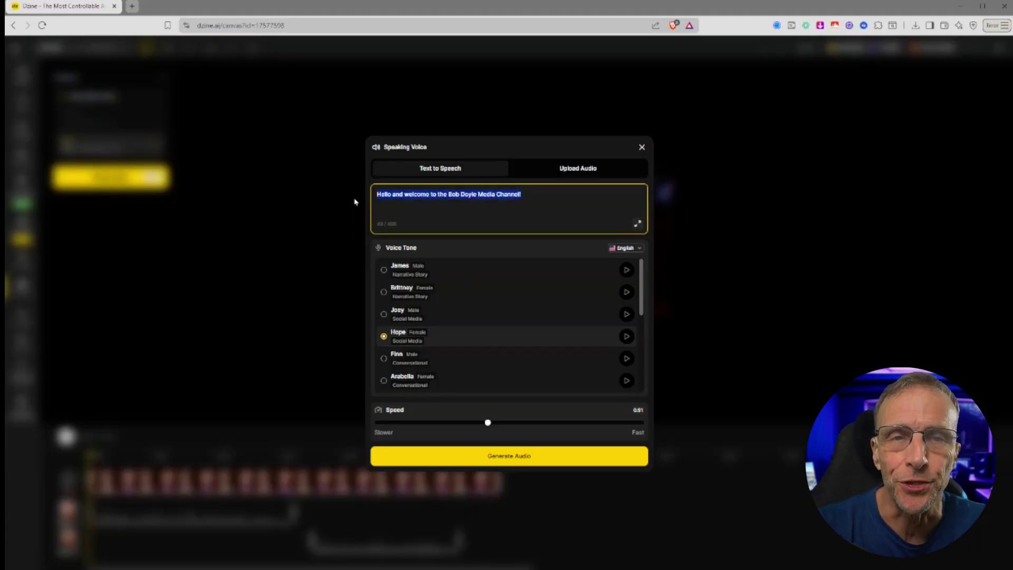
type("I'm Jennie Thompson")
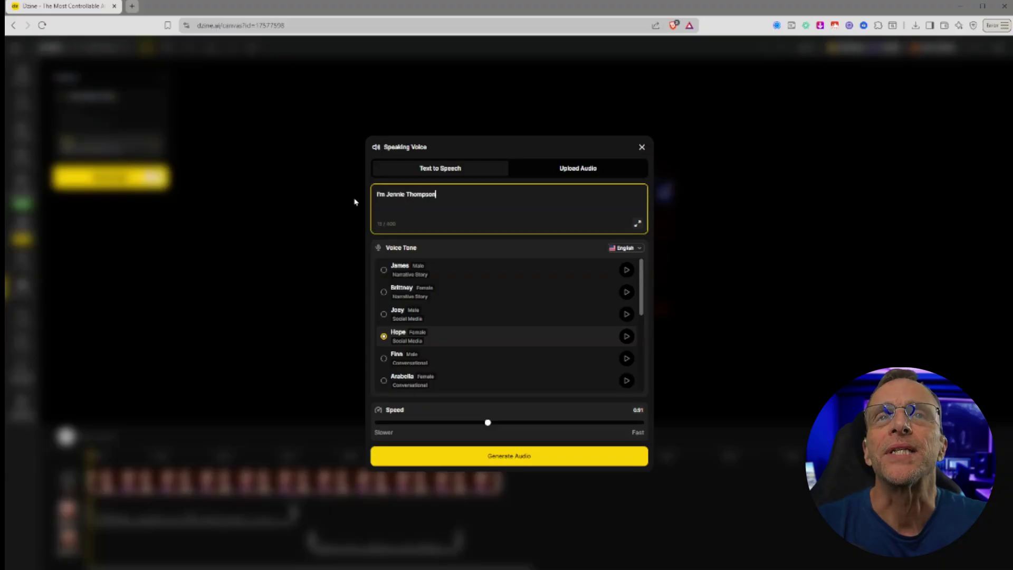
left_click(508, 455)
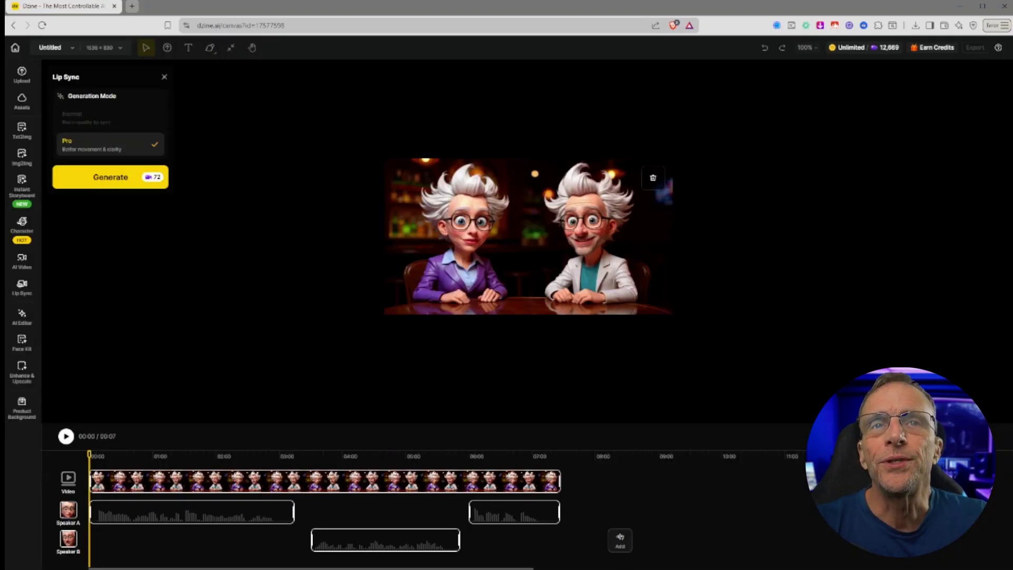
Step: Add Speaker B's second line beginning 'and', place it, and start it slightly earlier
left_click(598, 540)
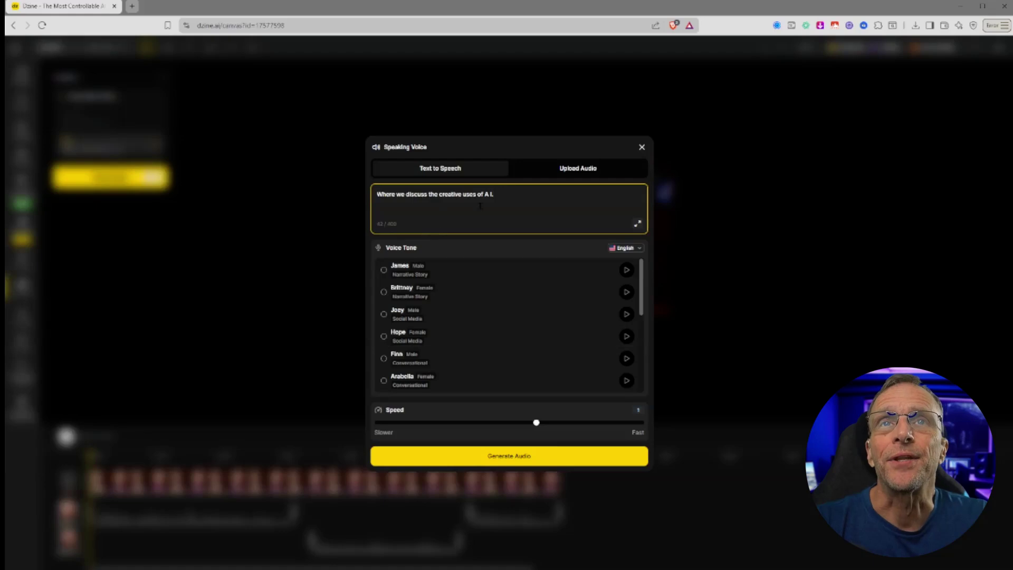
type("and I'm Thomas Jennington")
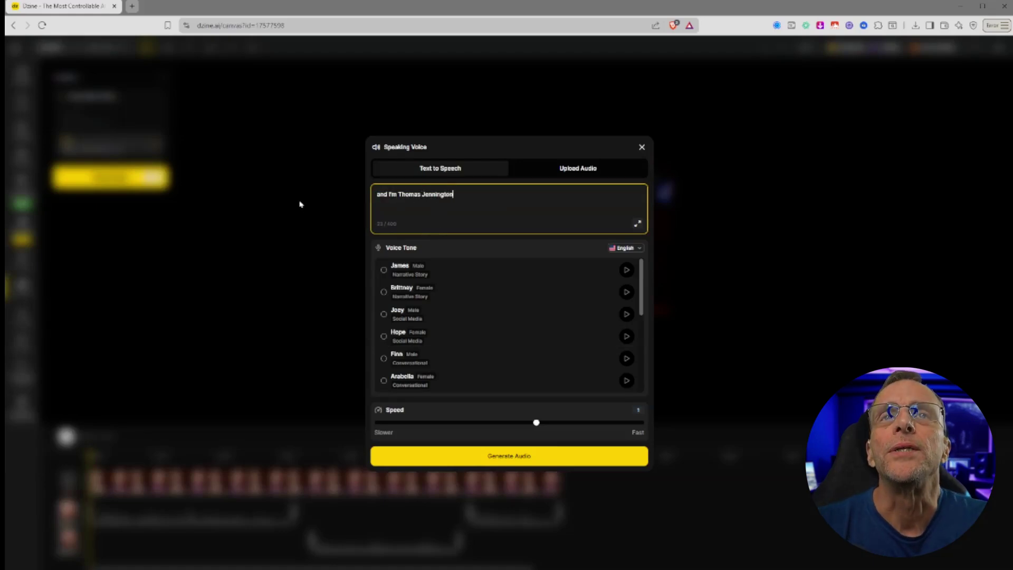
left_click(509, 456)
left_click(578, 482)
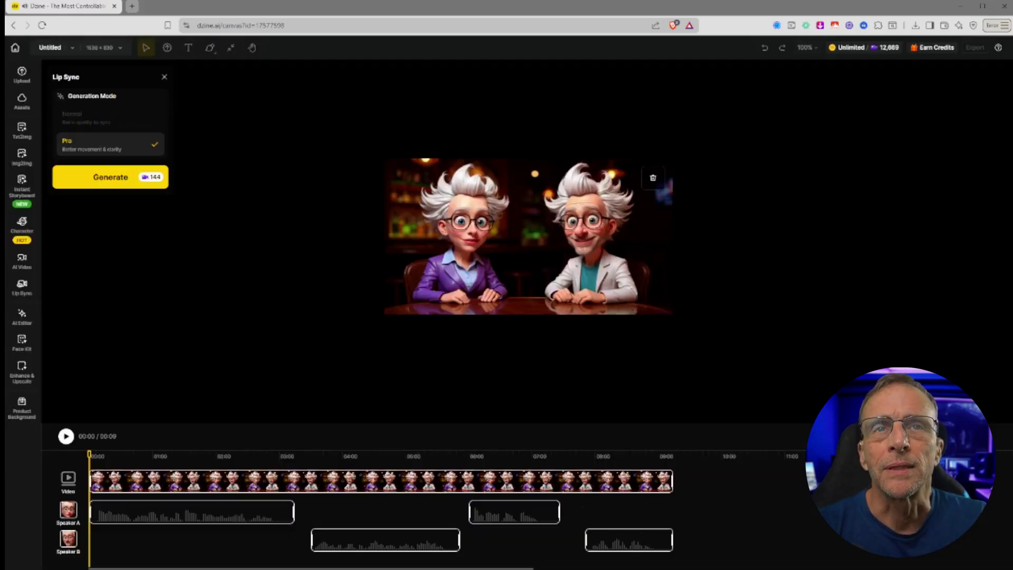
left_click_drag(647, 545, 629, 545)
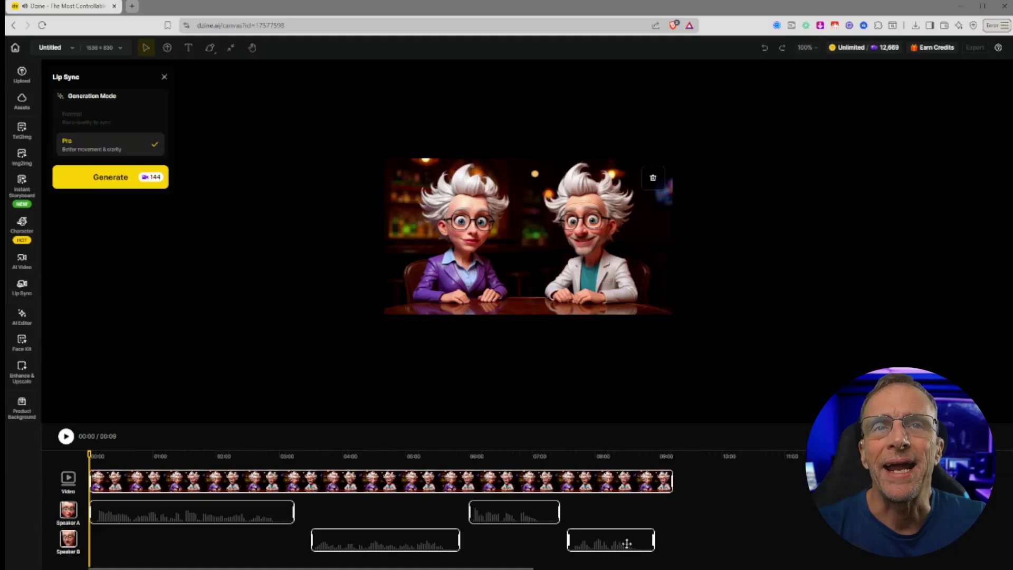
Step: Play the alternating two-speaker conversation preview, then pause it
left_click(68, 439)
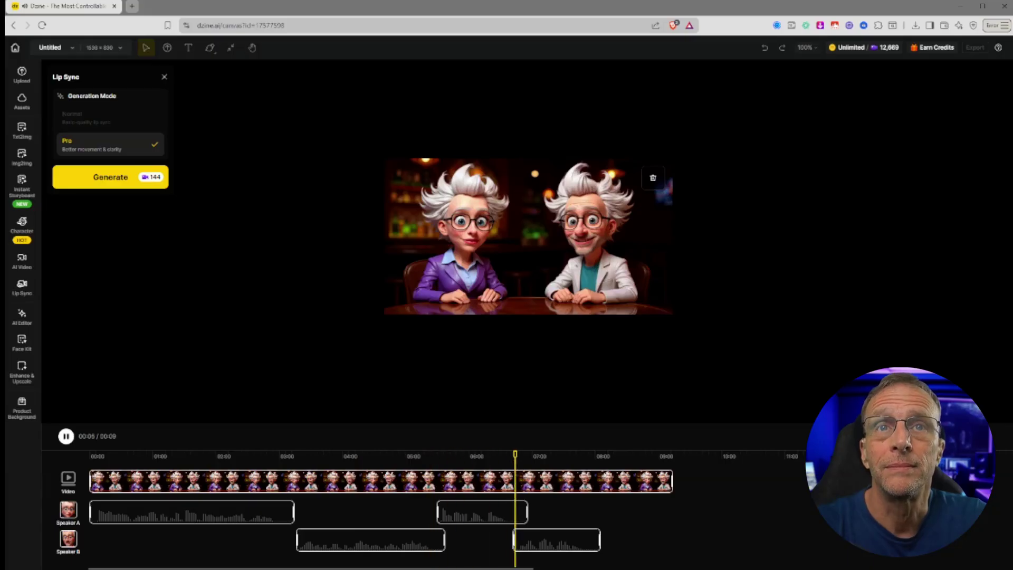
left_click(365, 534)
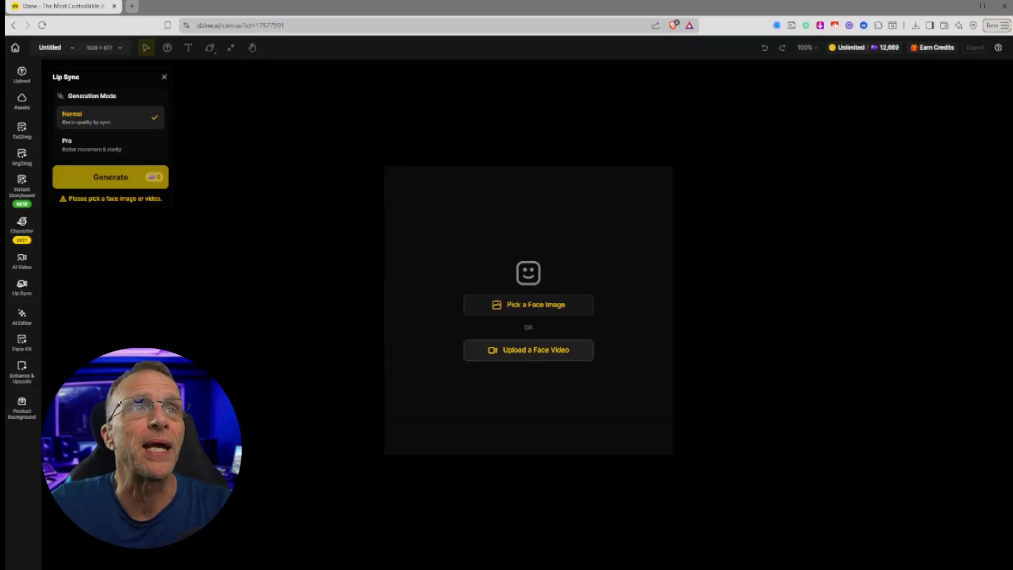
Step: Preview the recording-studio mp4, then upload it as the lip-sync face video
left_click(556, 352)
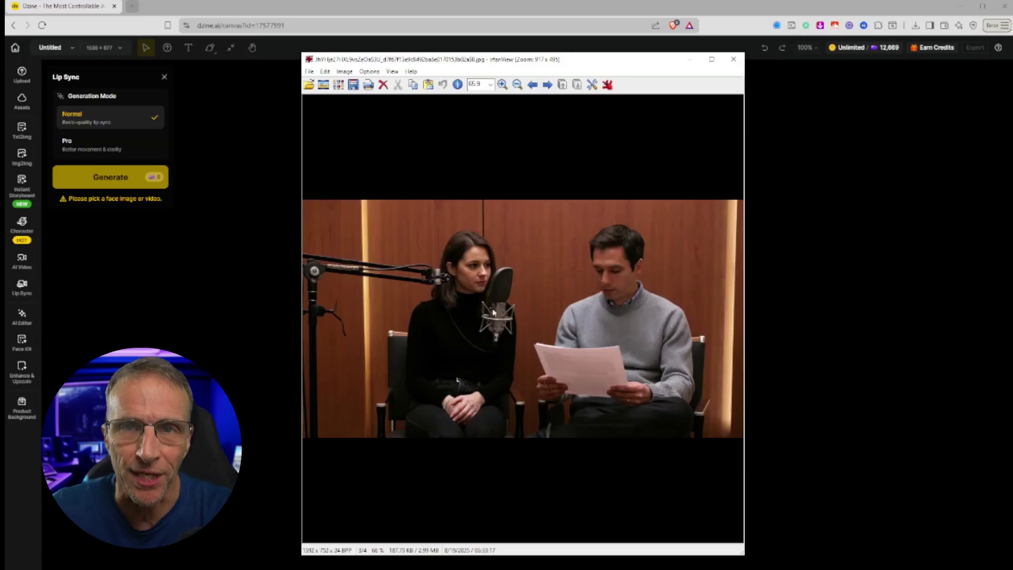
left_click(692, 63)
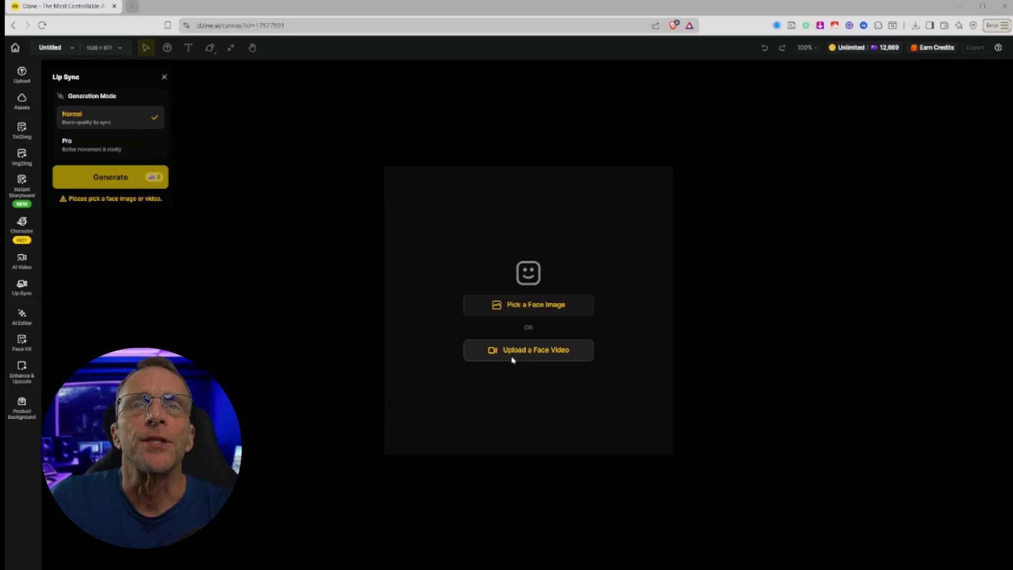
left_click(513, 356)
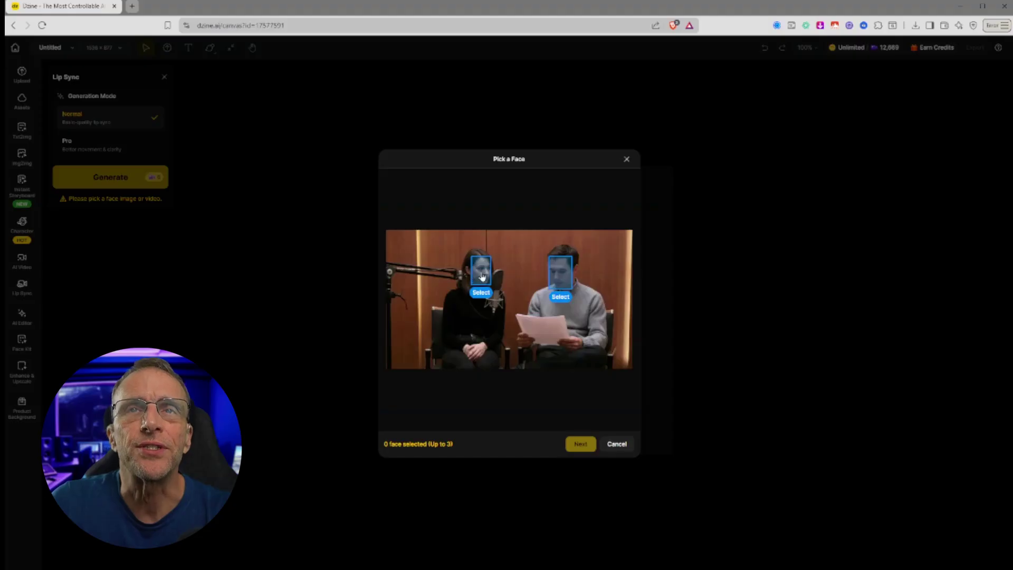
Step: Mark the woman's face, confirm Speakers A and B, and briefly check Speaker A's voice options
left_click(481, 275)
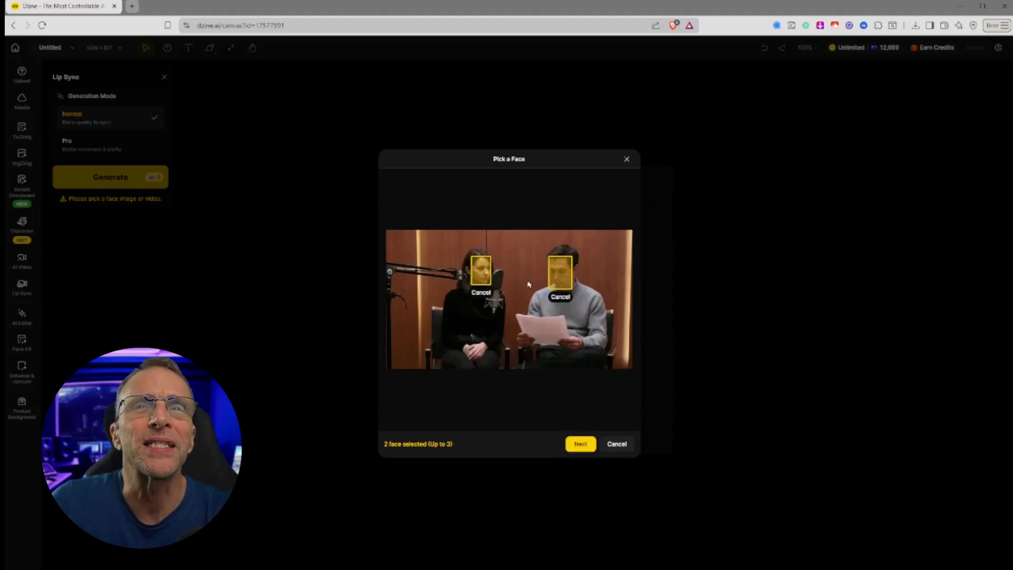
left_click(580, 445)
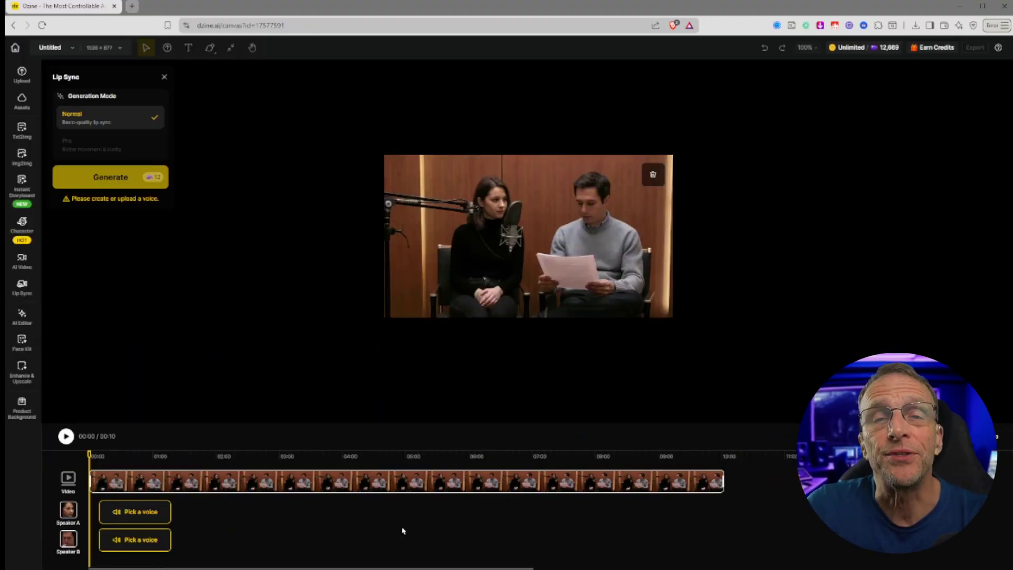
left_click(167, 521)
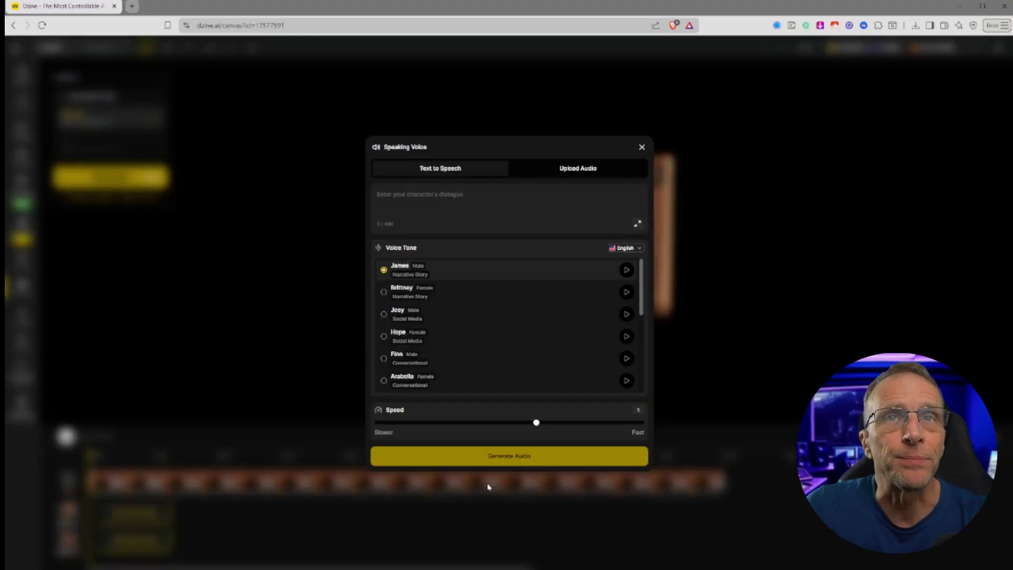
left_click(210, 525)
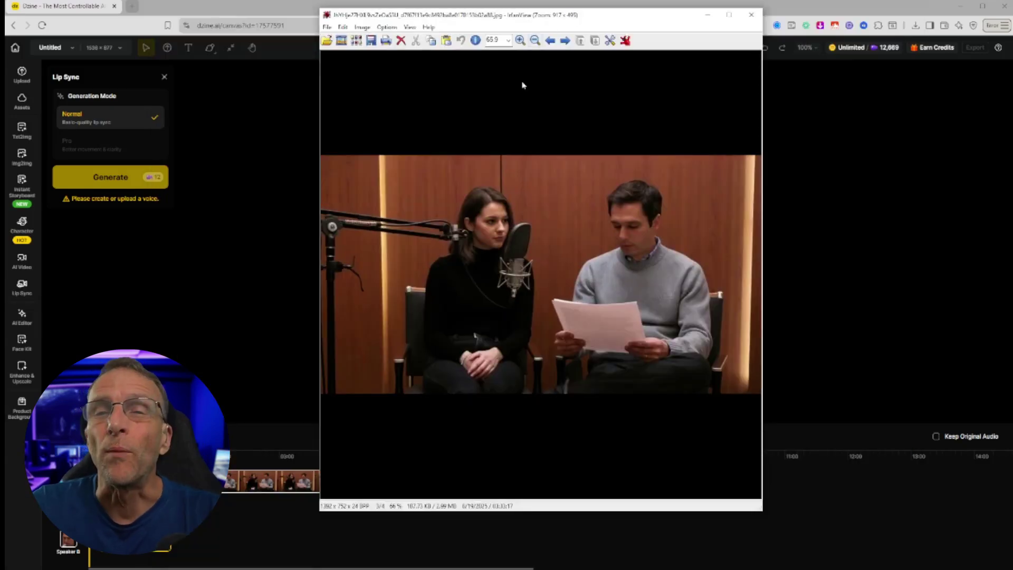
Step: Close the VLC window after watching the lip-synced studio clip
left_click(905, 16)
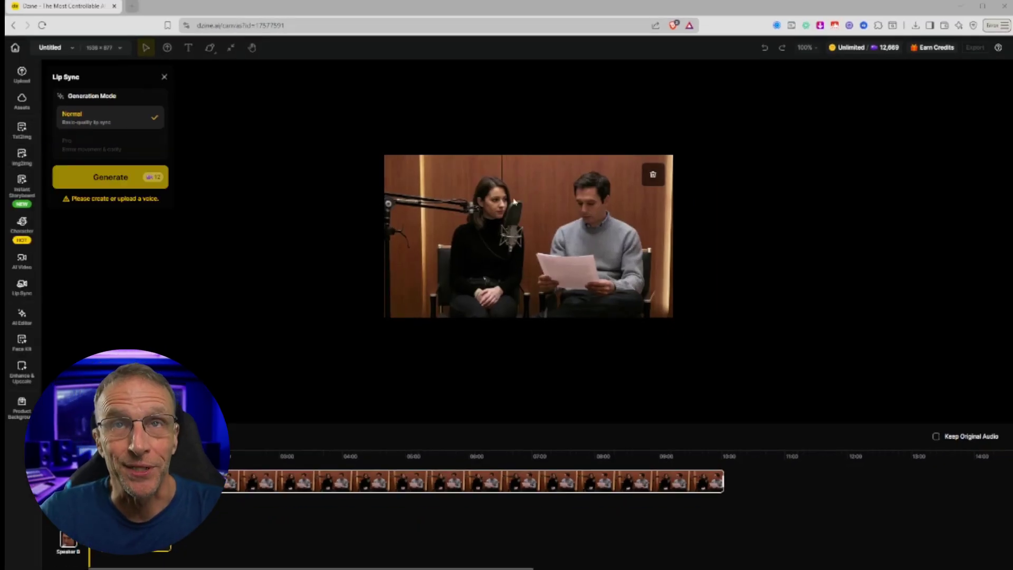
Step: Preview baby starting.mp4, then mark the babies' faces and confirm three speaker tracks
key("alt+Tab")
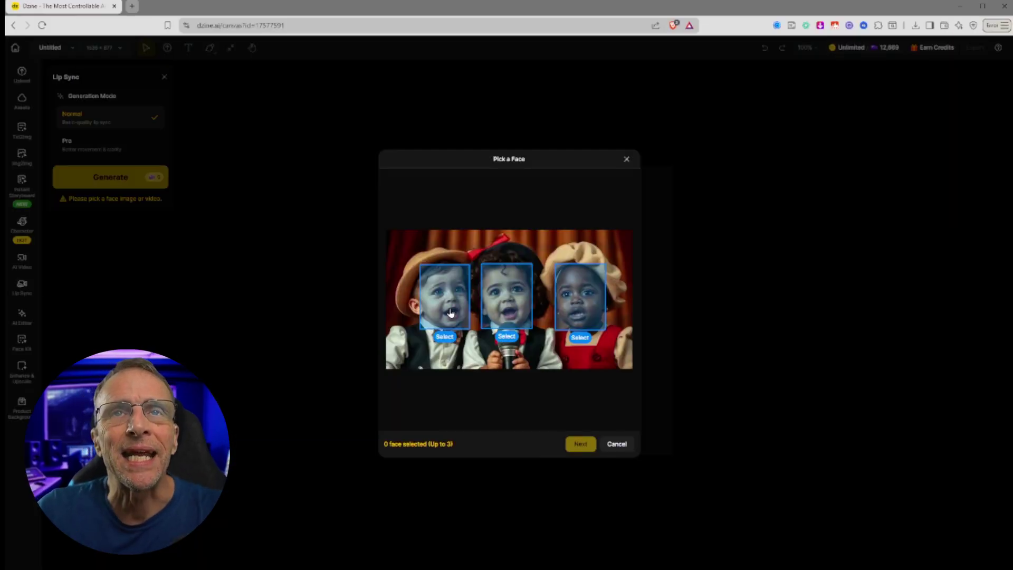
left_click(452, 313)
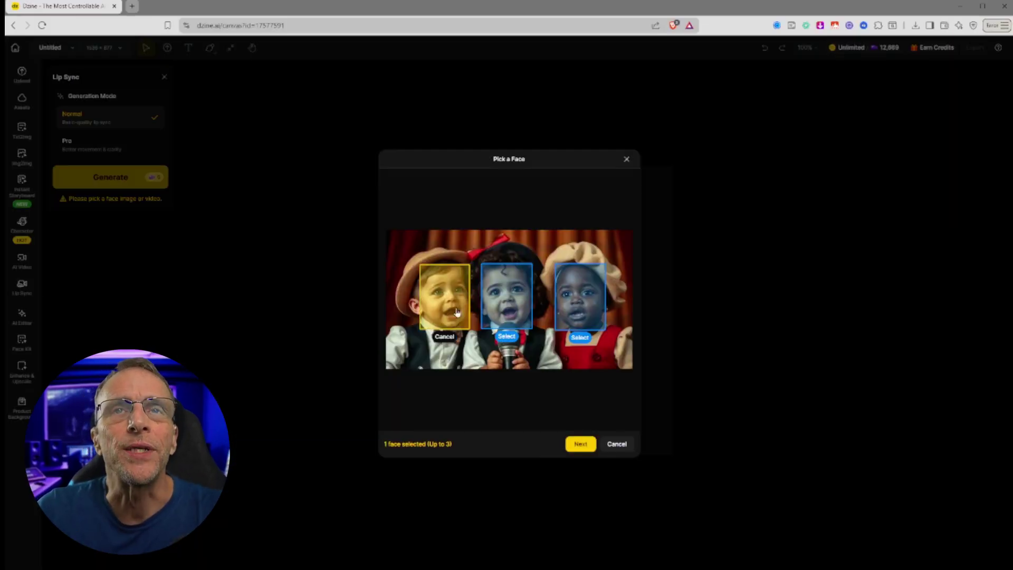
left_click(599, 308)
left_click(581, 445)
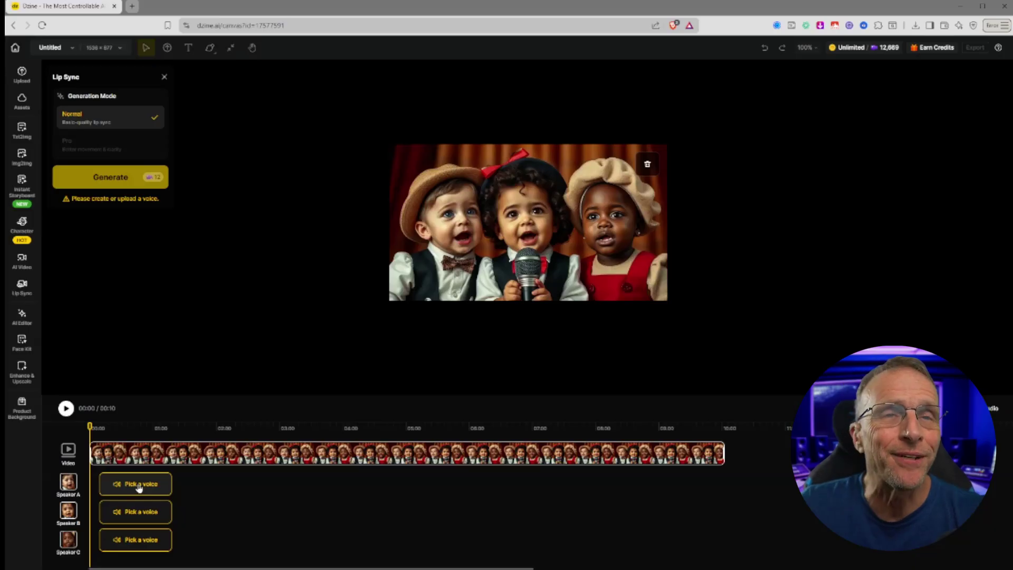
Step: Give the first baby the Finn voice and begin typing its dialogue line
left_click(139, 485)
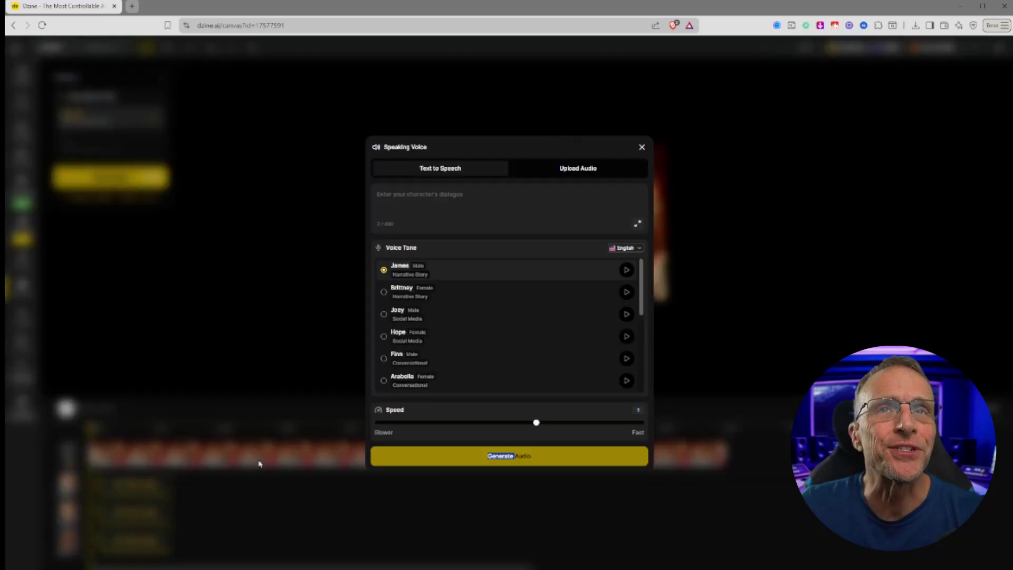
left_click(411, 364)
left_click(455, 194)
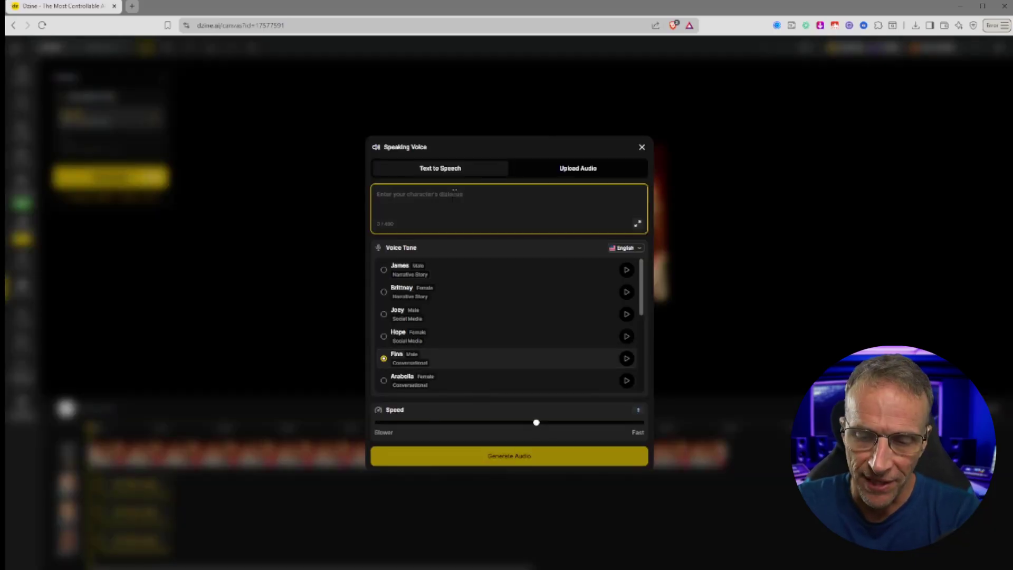
type("H")
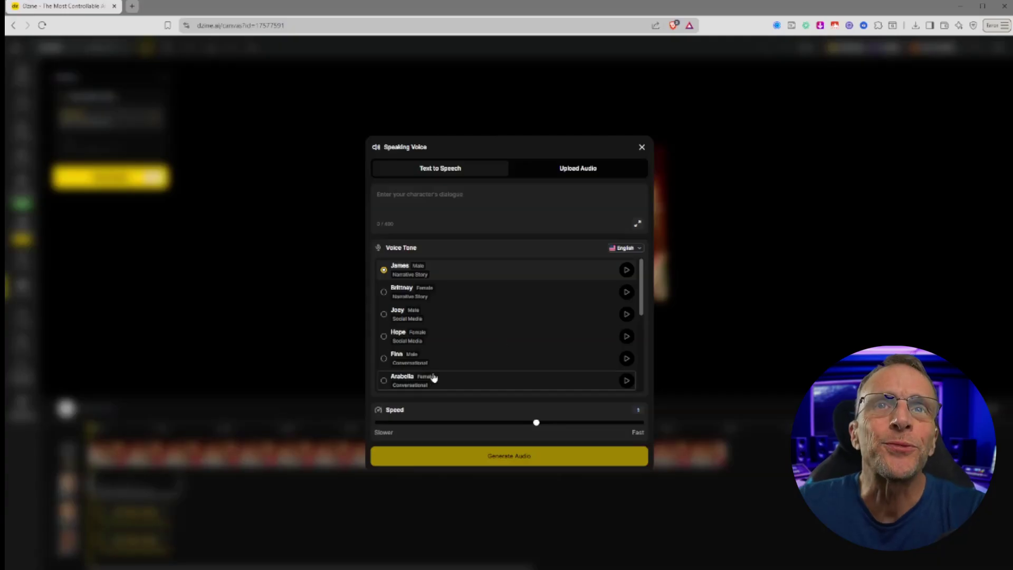
Step: Voice the next baby with Arabella ('I'm…'), add the speech clips, and stagger the third clip
left_click(434, 378)
left_click(462, 207)
type("I'm baby number 2.")
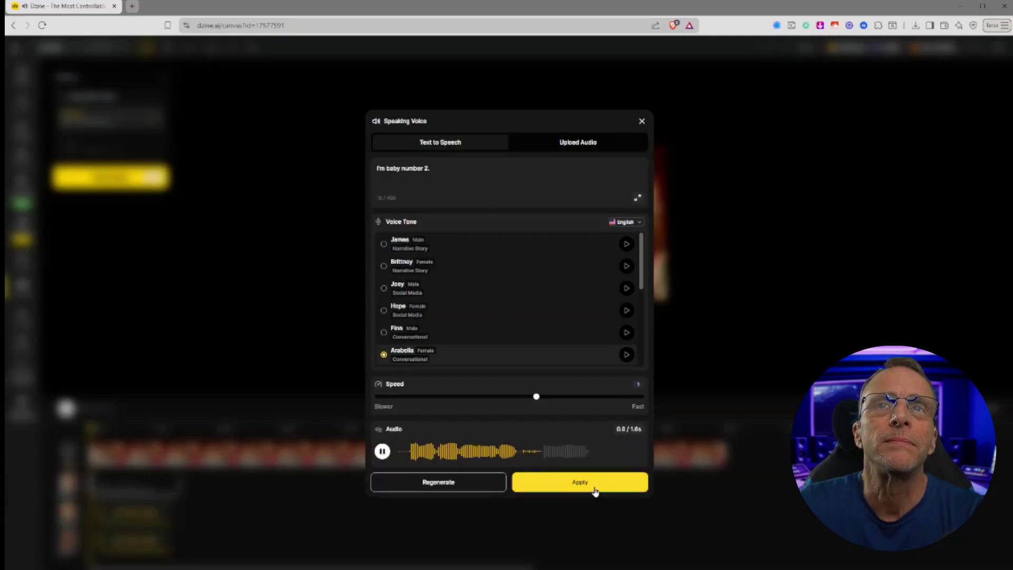
left_click(594, 486)
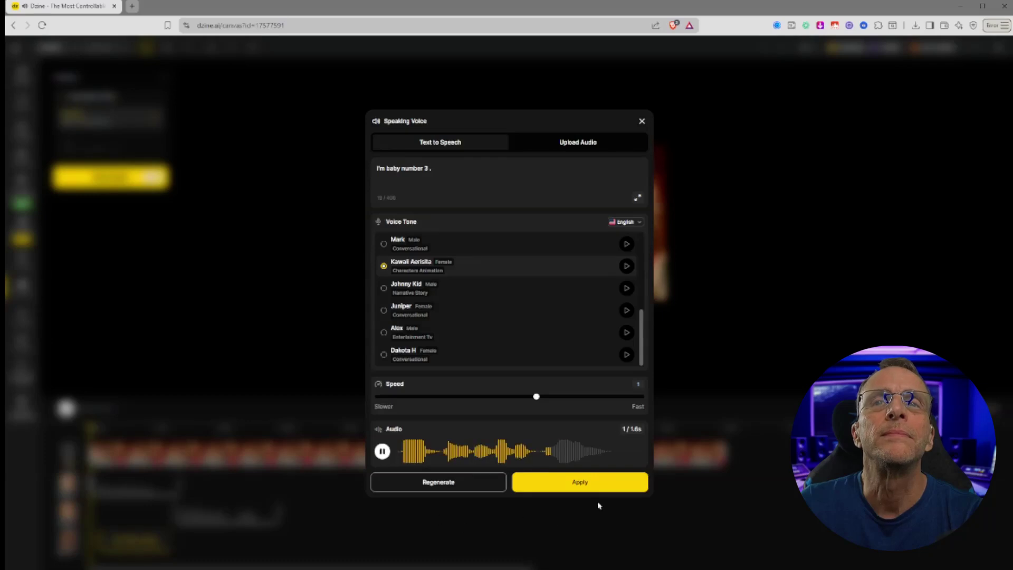
left_click(594, 488)
left_click_drag(309, 530, 333, 530)
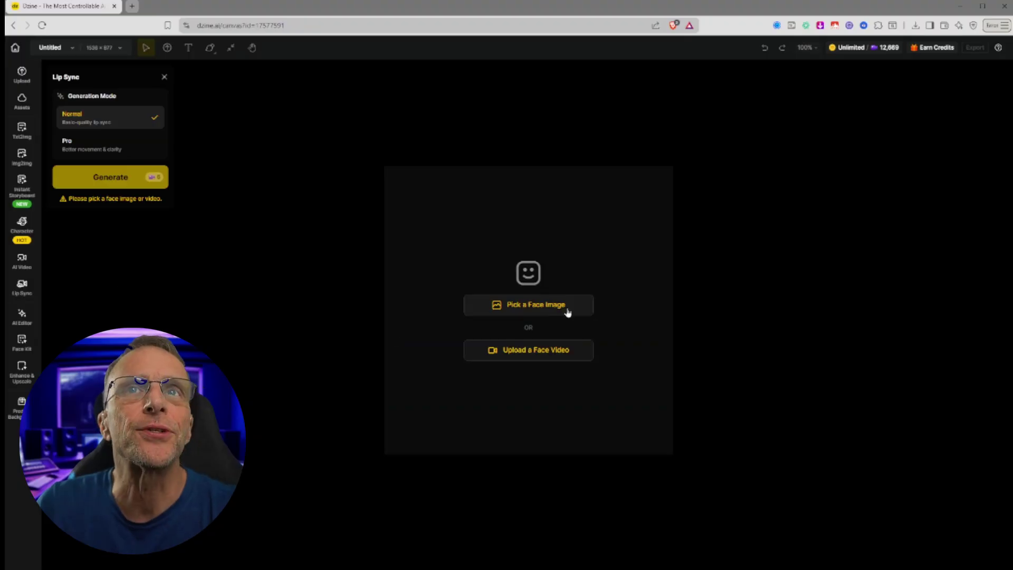
Step: Load the car image with the woman and man as two speakers, skipping voice setup
left_click(567, 312)
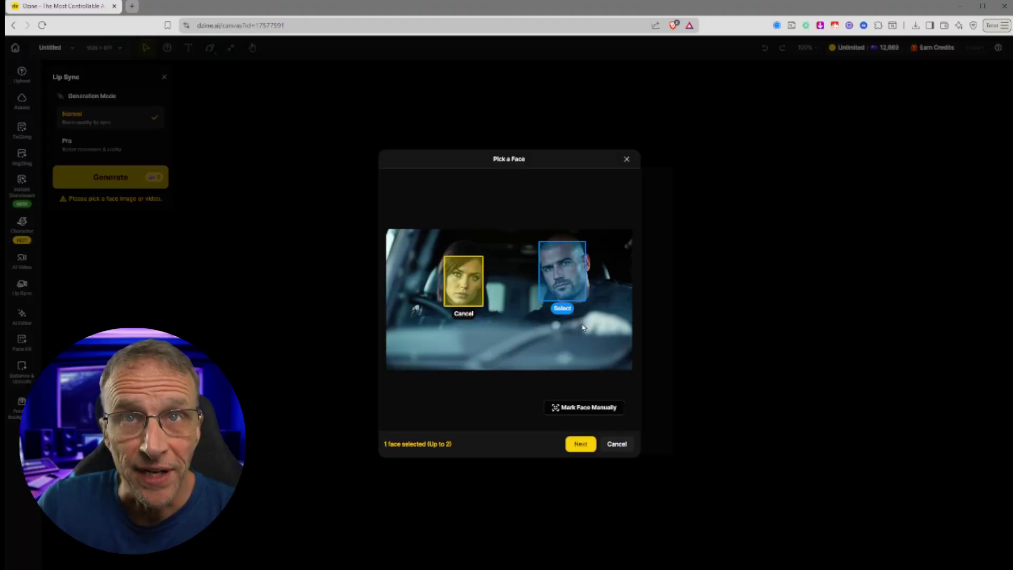
left_click(568, 281)
left_click(580, 444)
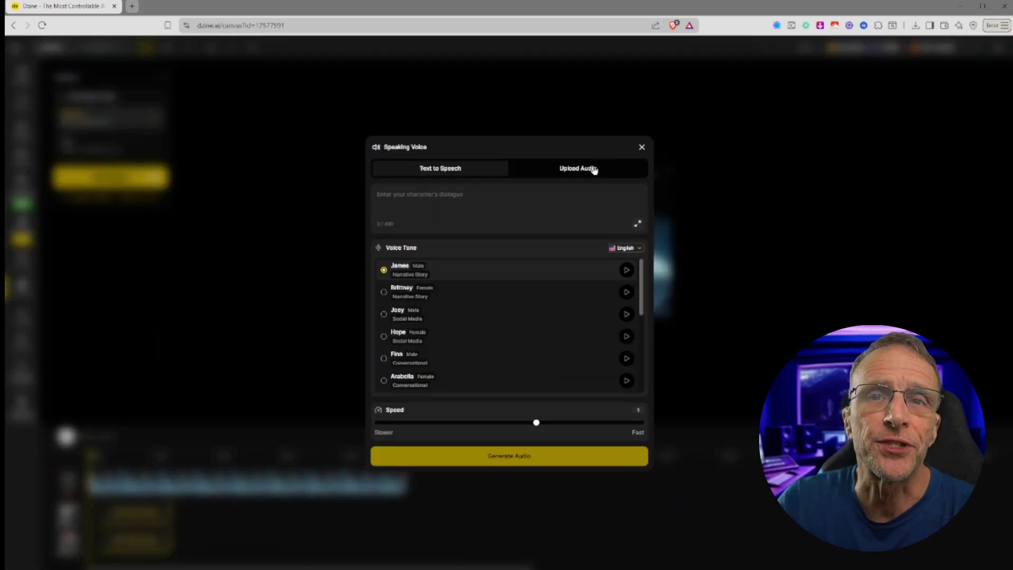
left_click(594, 168)
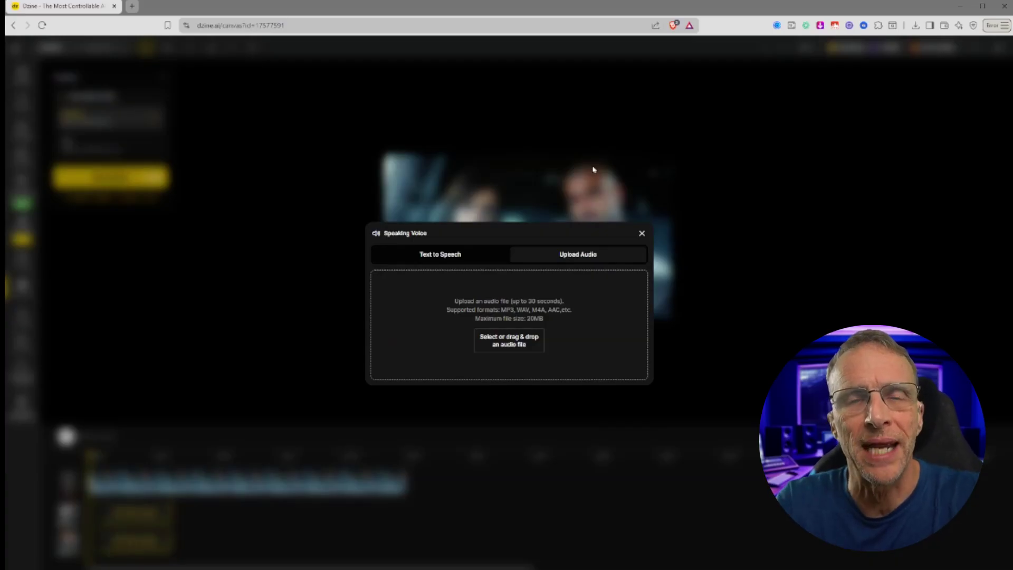
left_click(776, 316)
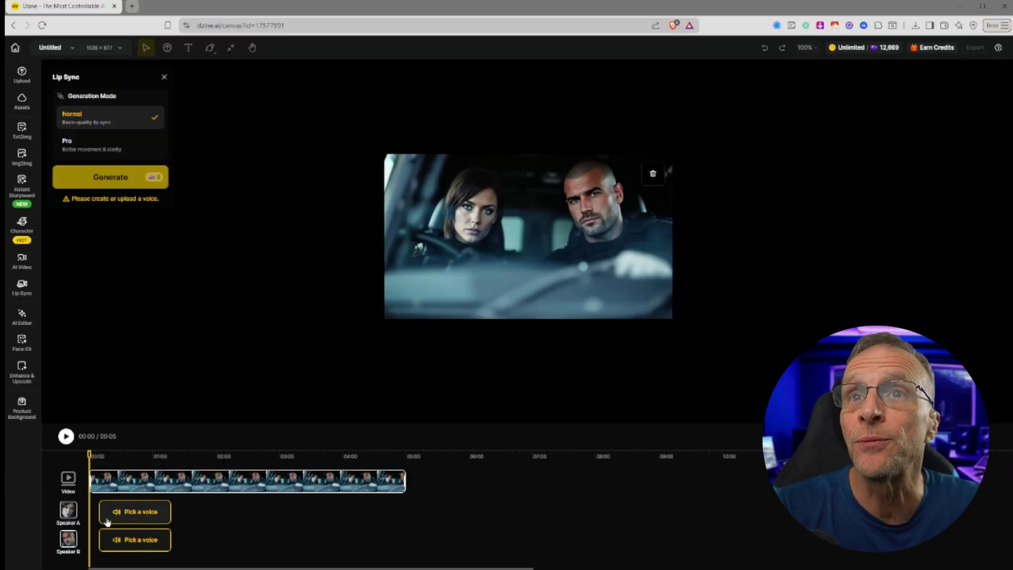
Step: Supply uploaded audio files for Speaker A and Speaker B, then preview the car scene
left_click(130, 517)
left_click(569, 169)
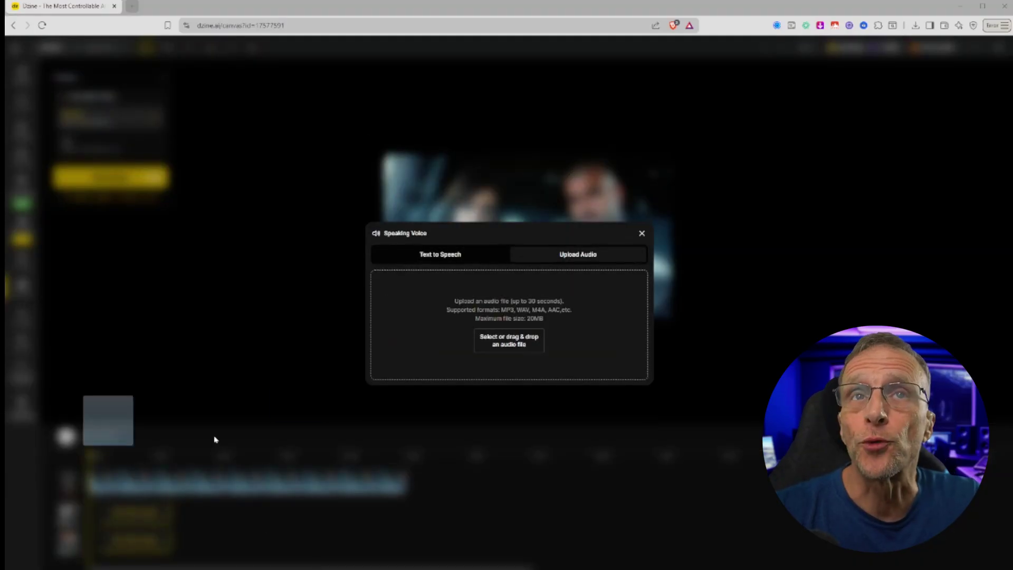
left_click_drag(296, 416, 553, 367)
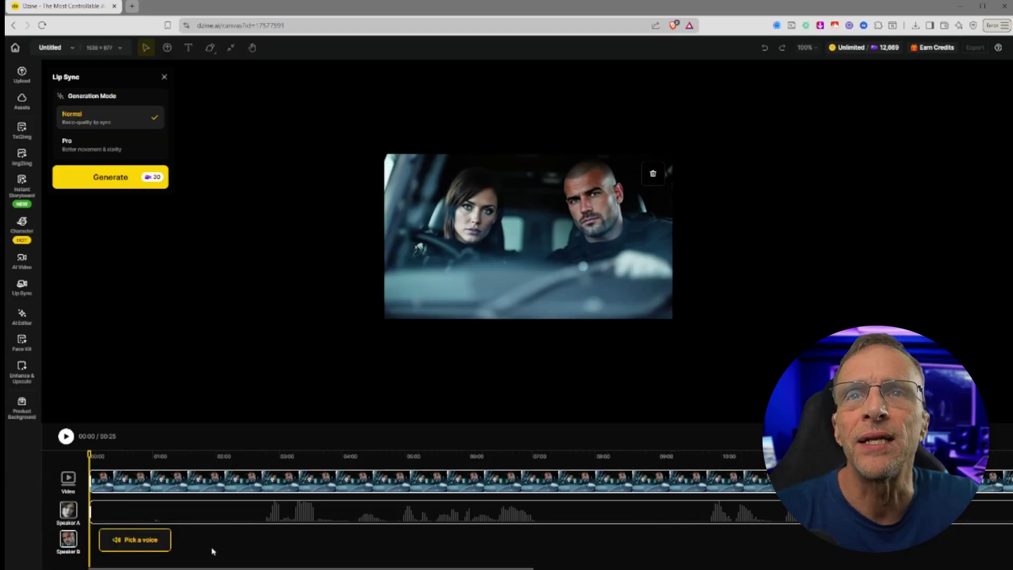
left_click(126, 546)
left_click(578, 169)
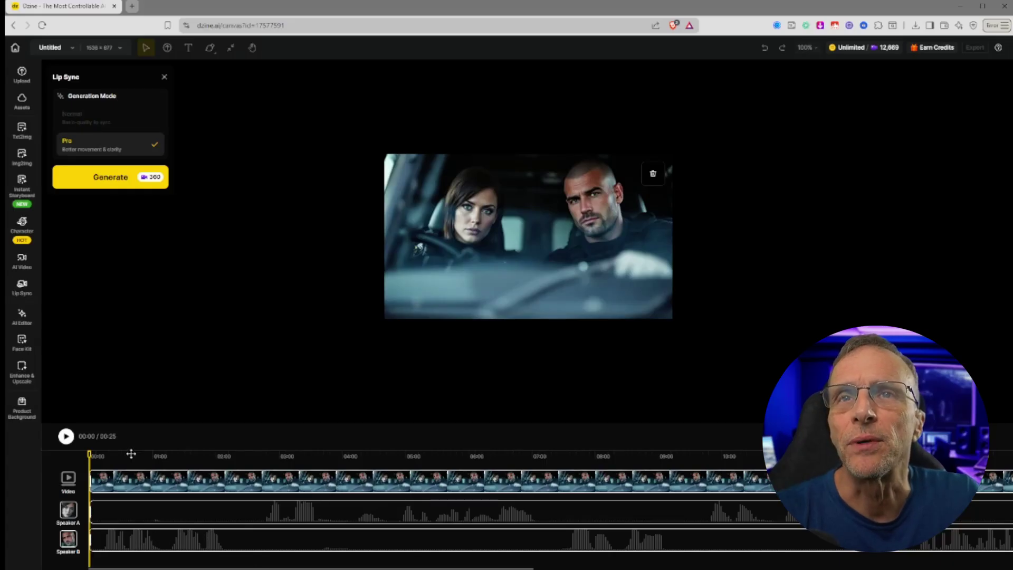
left_click(67, 436)
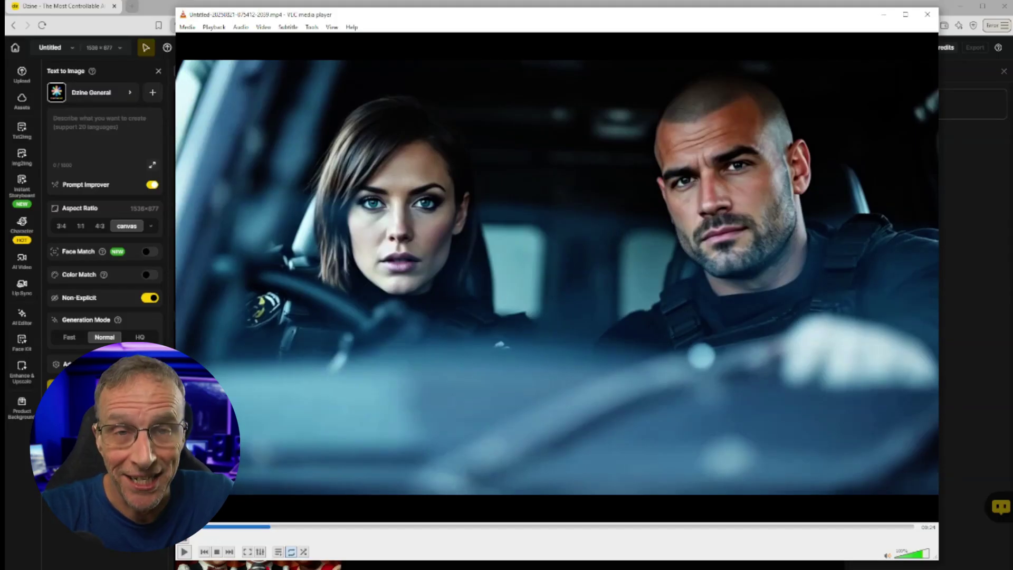
Step: Play the finished car-duo lip-sync clip in VLC
key("space")
scroll(423, 341, "down", 10)
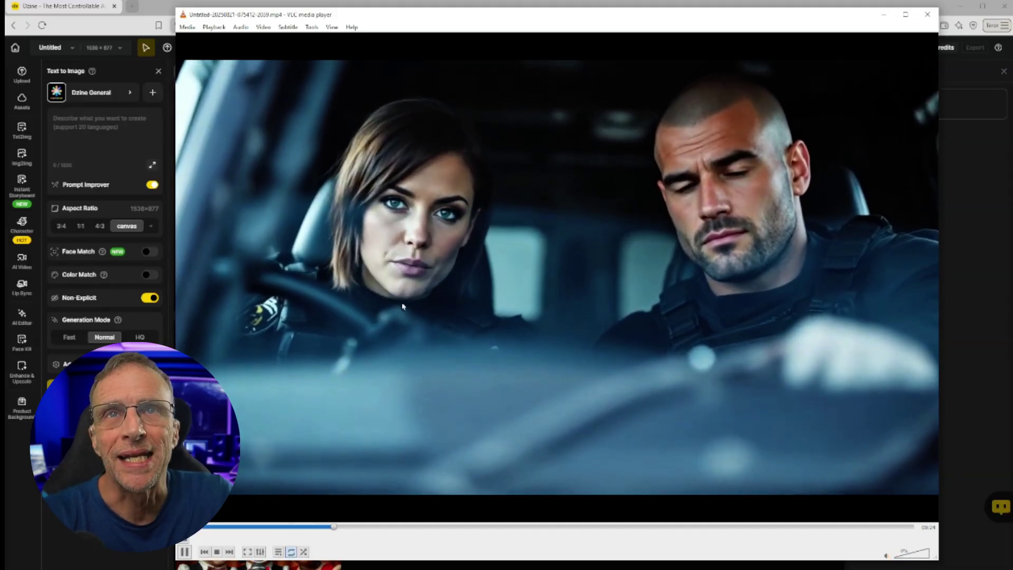